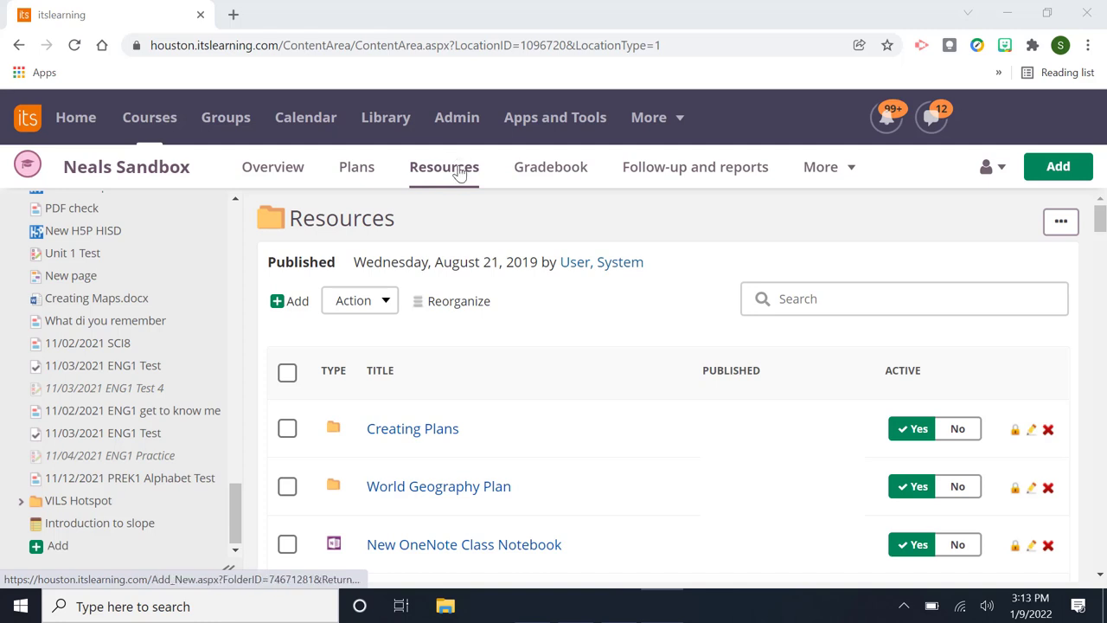
# Copy the Introduction to slope note from 'What do these images have in common?' through 'Watch the intro to slope video'
pyautogui.click(118, 523)
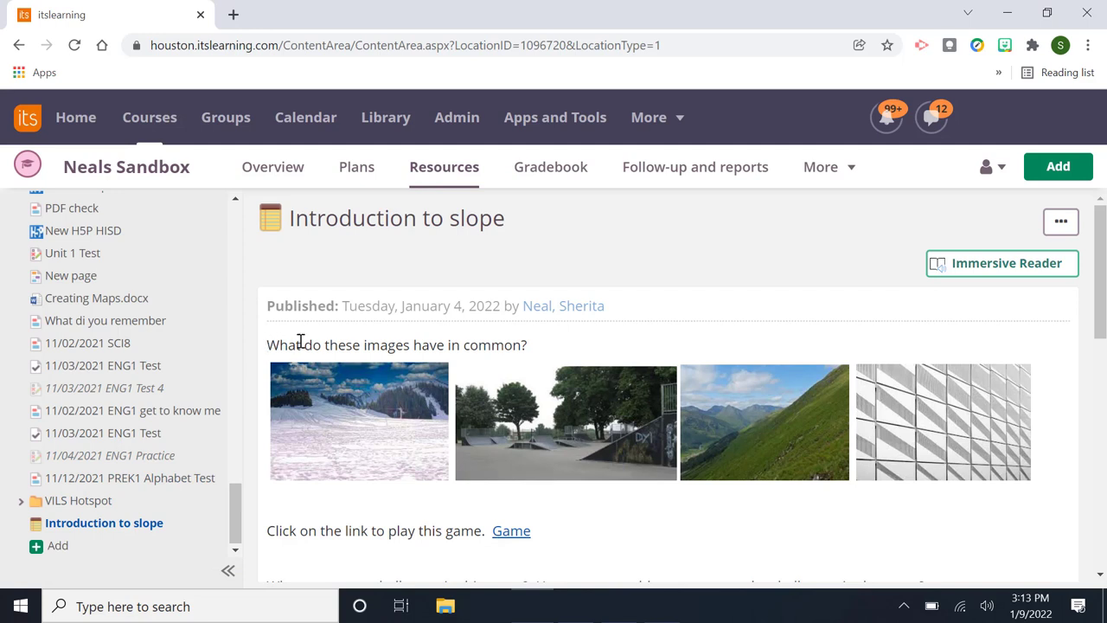
pyautogui.moveTo(267, 344); pyautogui.dragTo(993, 422)
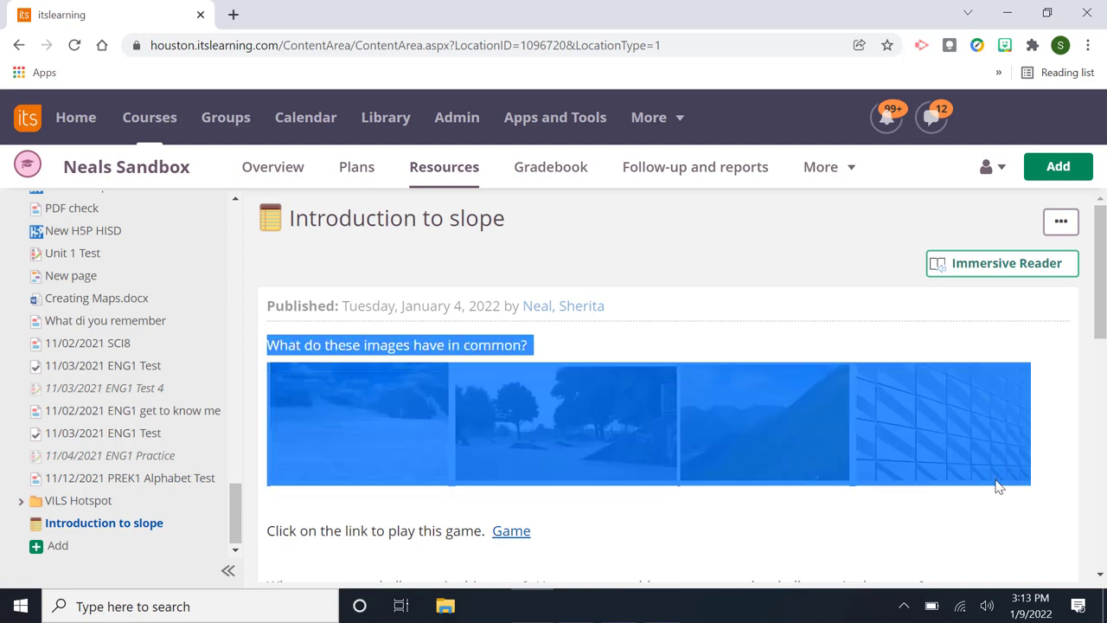
pyautogui.moveTo(993, 419)
pyautogui.mouseDown()
pyautogui.moveTo(941, 519)
pyautogui.moveTo(924, 581)
pyautogui.mouseUp()
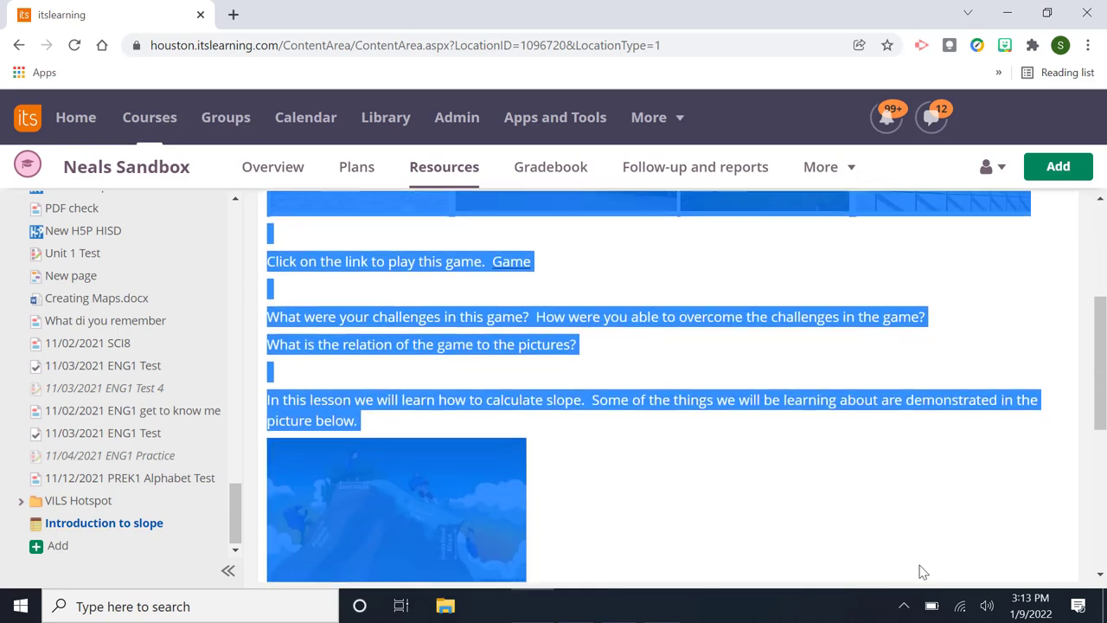
pyautogui.moveTo(924, 582); pyautogui.dragTo(897, 513)
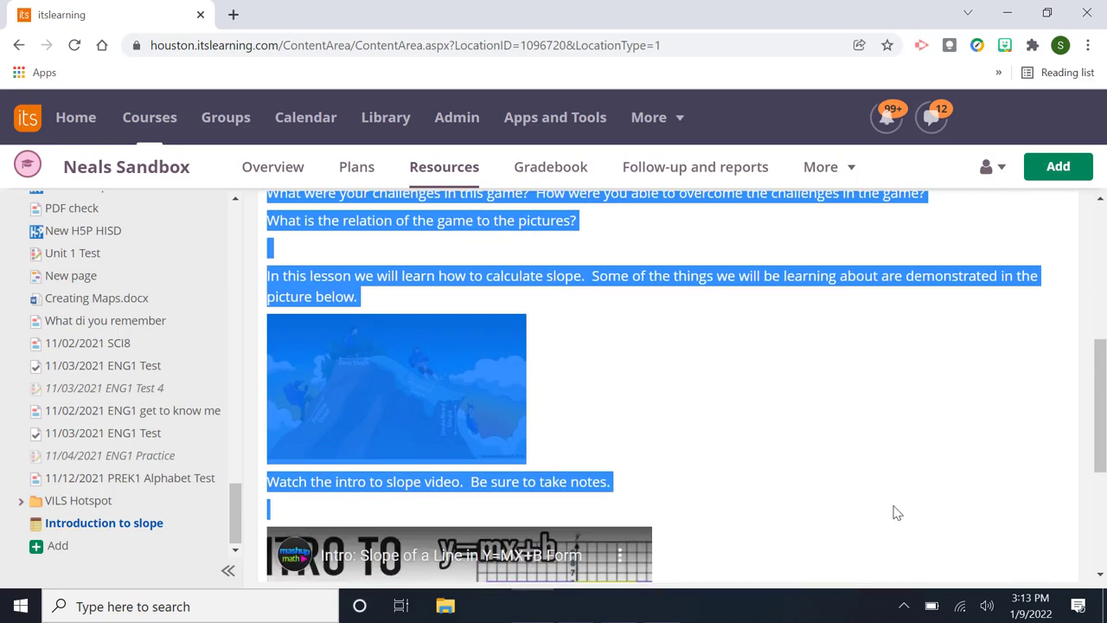
pyautogui.rightClick(657, 388)
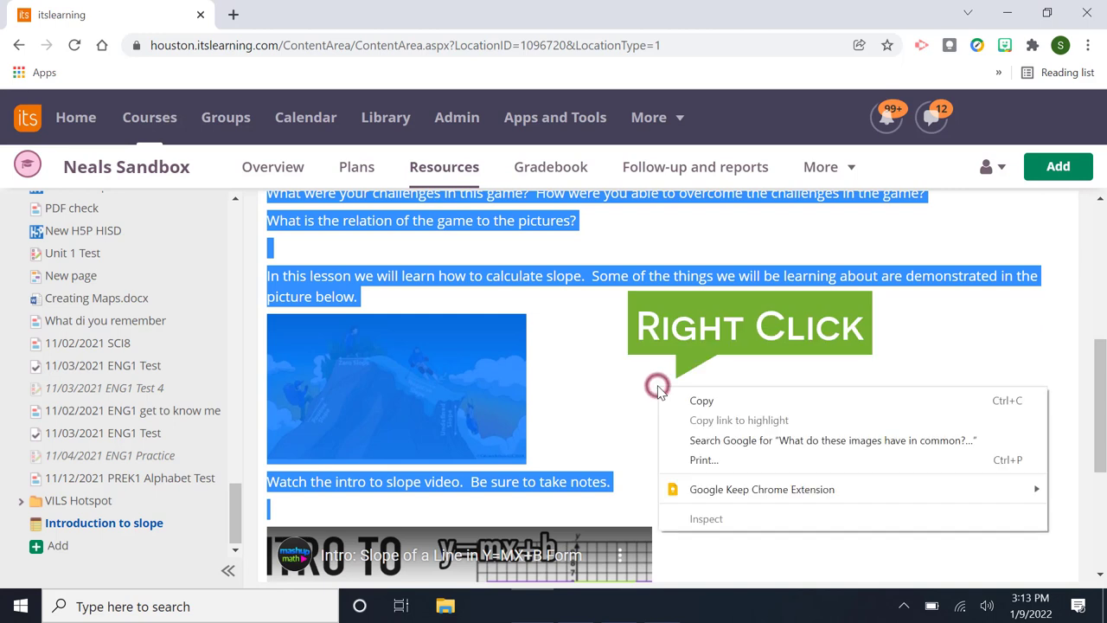
pyautogui.click(720, 403)
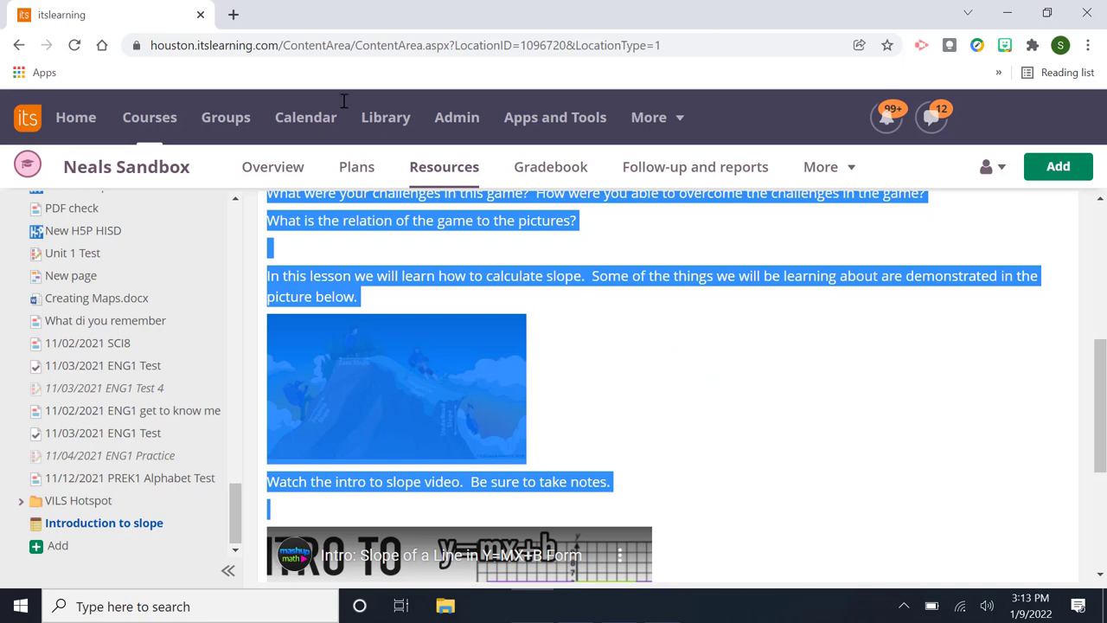
# Open Google Drive in a new browser tab and open the Slope Unit folder
pyautogui.click(234, 15)
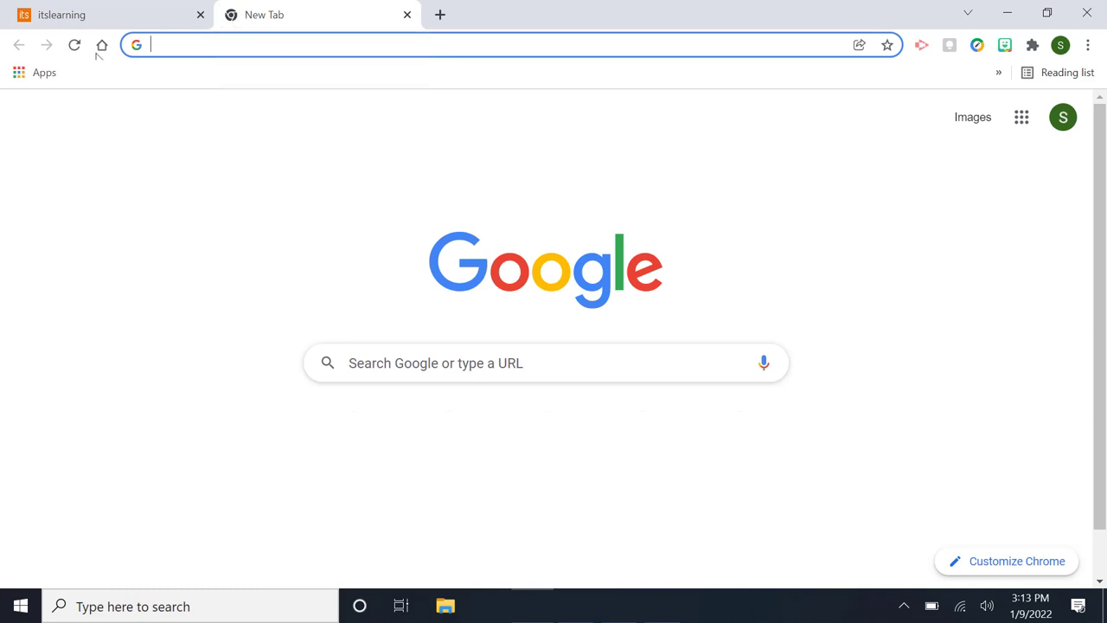
pyautogui.click(21, 76)
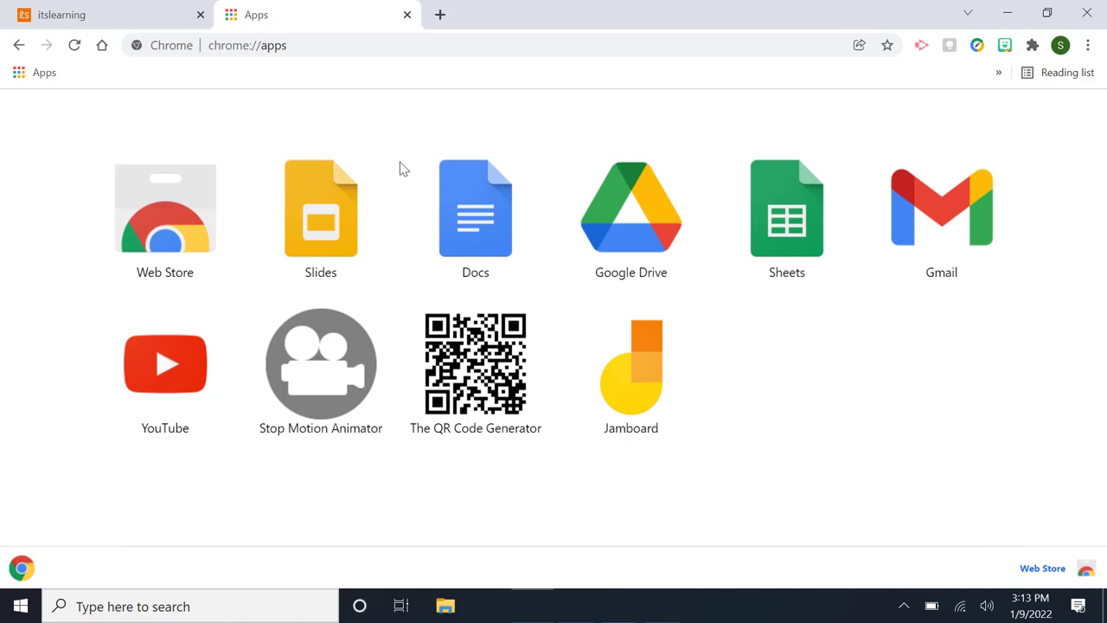
pyautogui.click(629, 222)
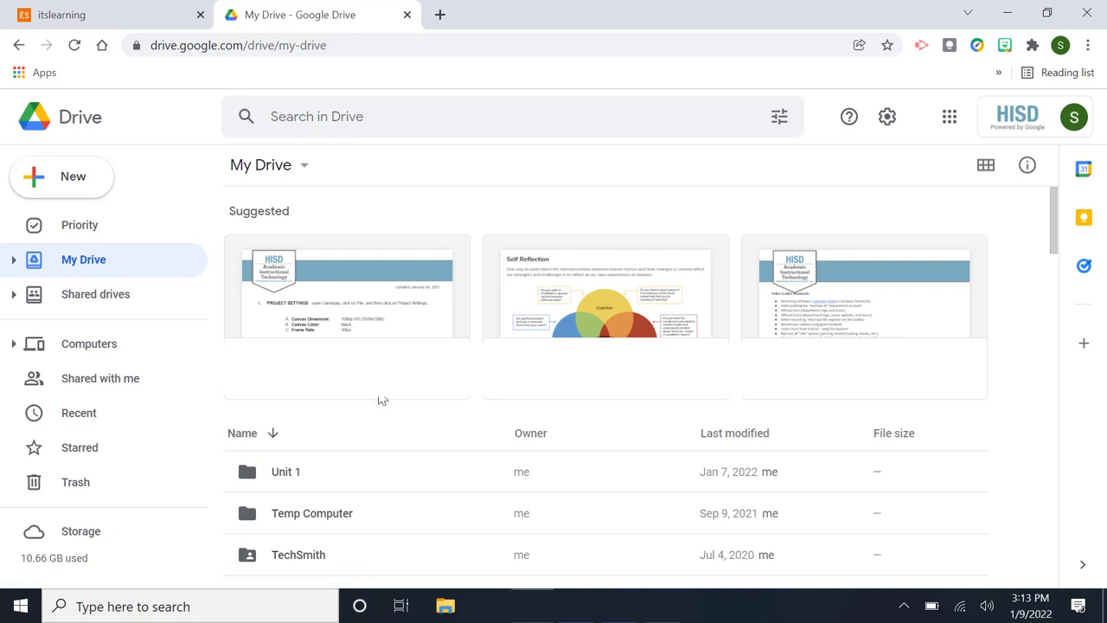
pyautogui.scroll(-1, 379, 396)
pyautogui.scroll(-1, 378, 395)
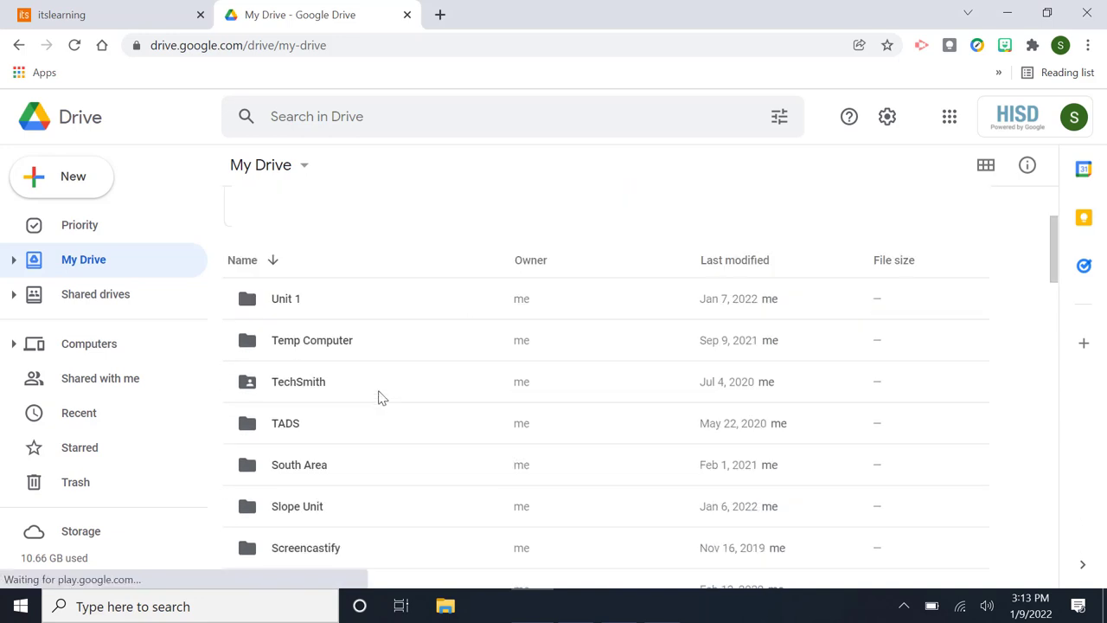
pyautogui.click(312, 512)
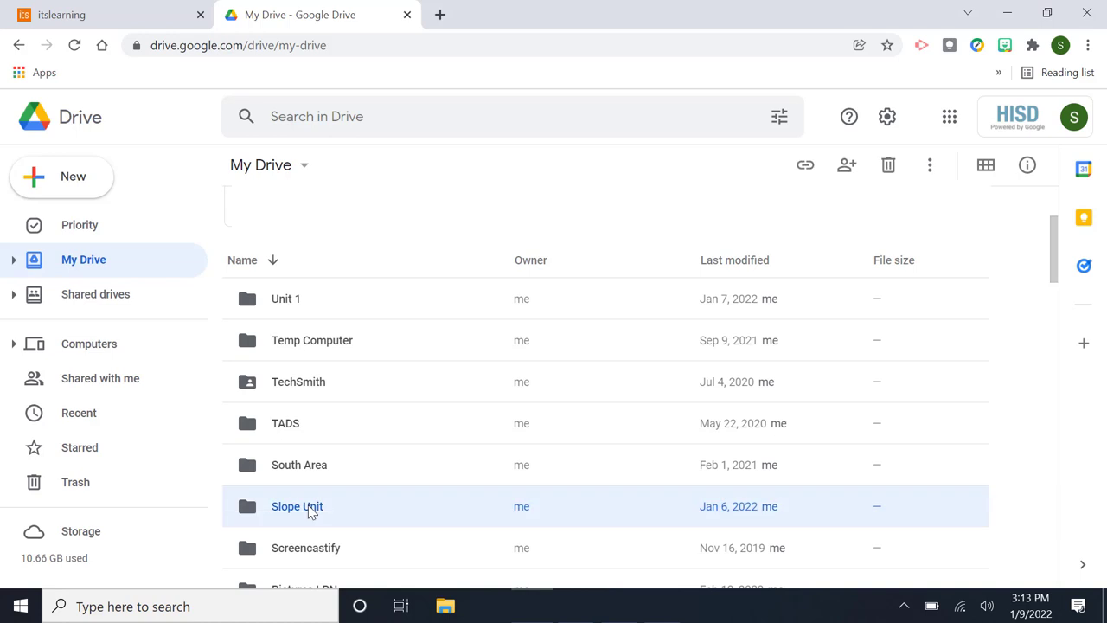
pyautogui.doubleClick(310, 510)
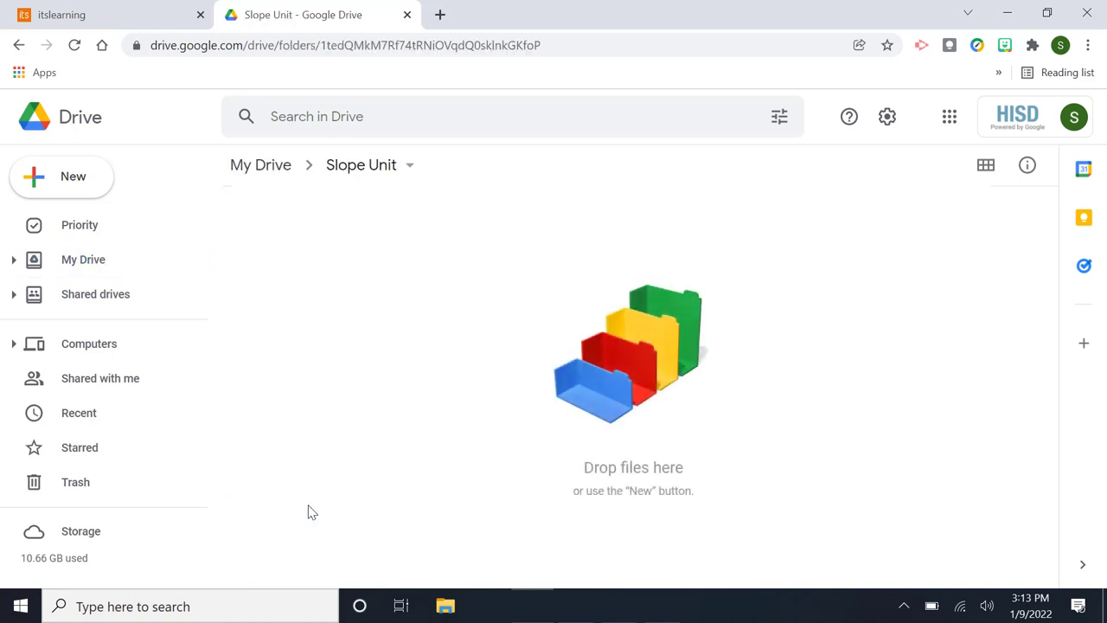
# Create a new Google Doc in Slope Unit and paste the copied itslearning content into it
pyautogui.click(65, 183)
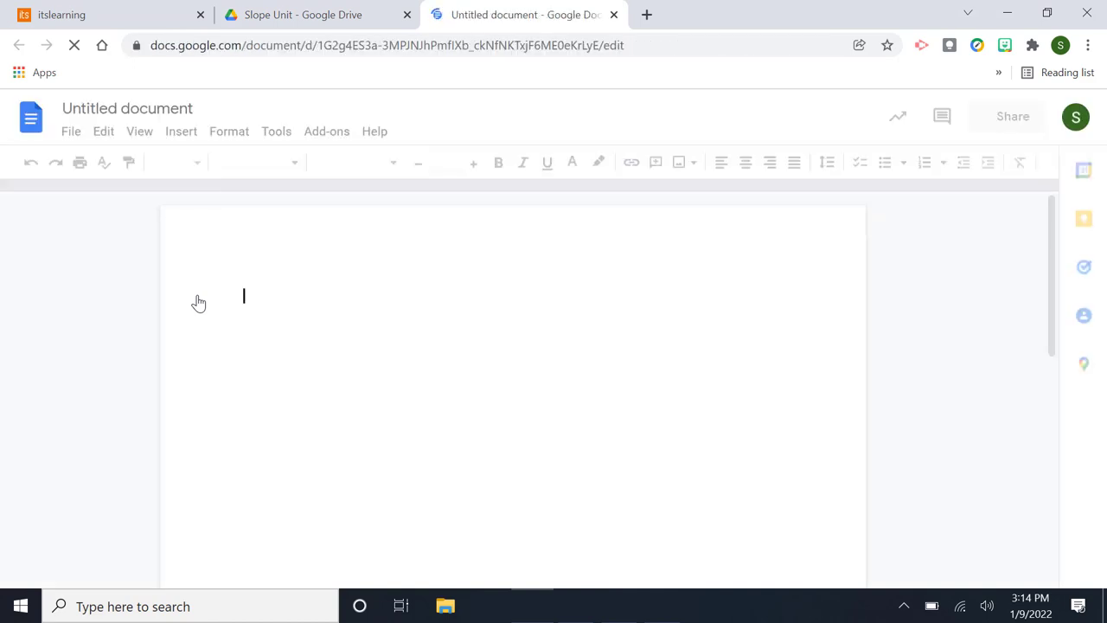
pyautogui.rightClick(246, 297)
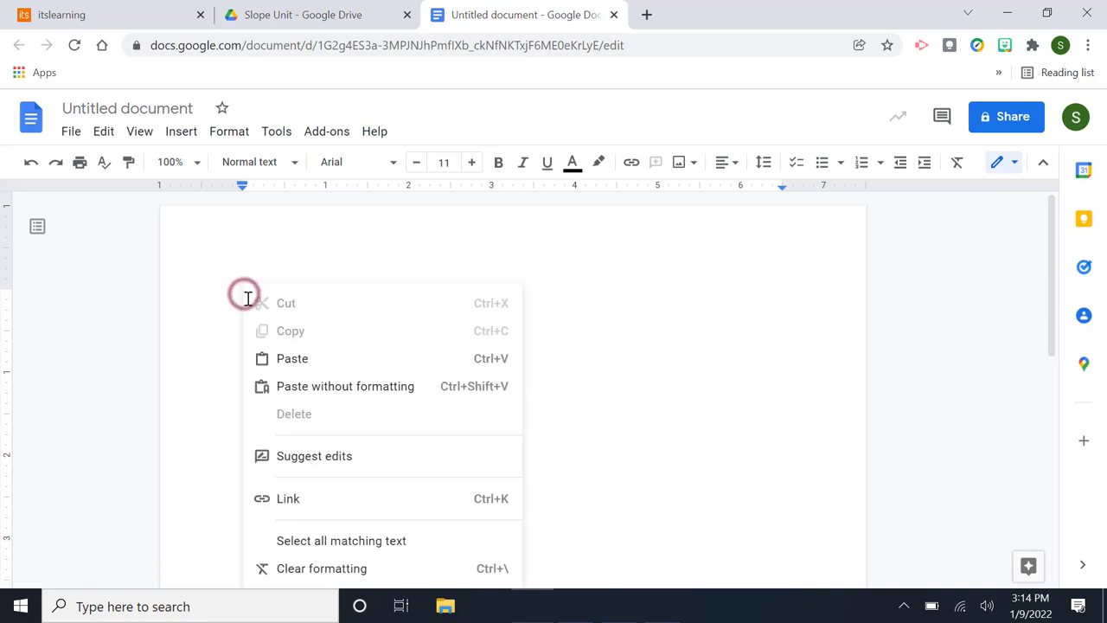
pyautogui.click(293, 362)
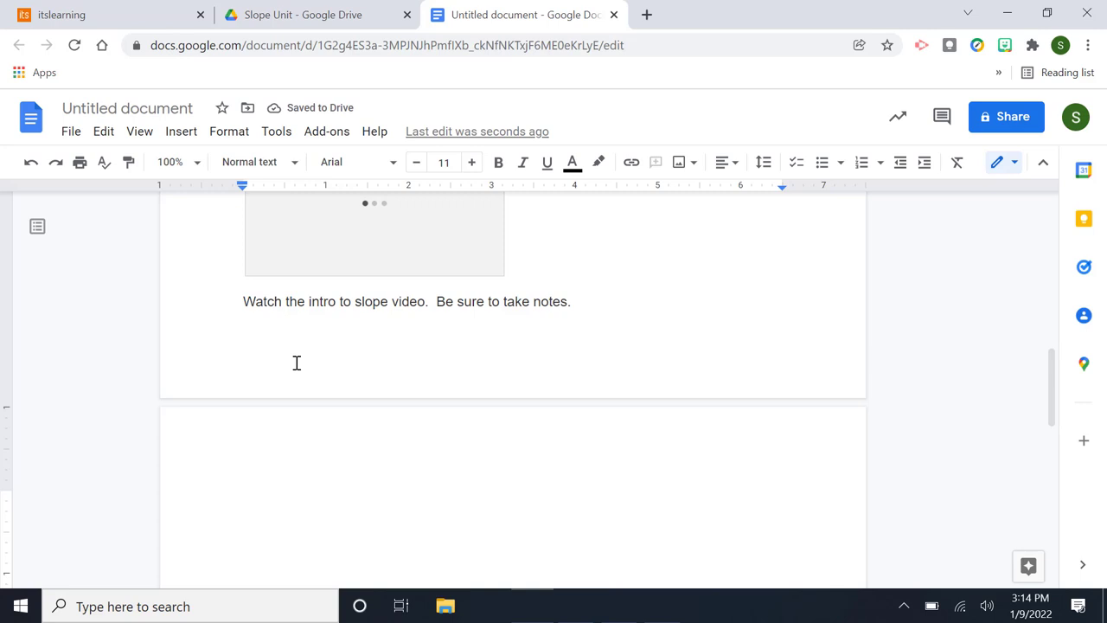
# Title the document 'Intro to Slope'
pyautogui.click(72, 109)
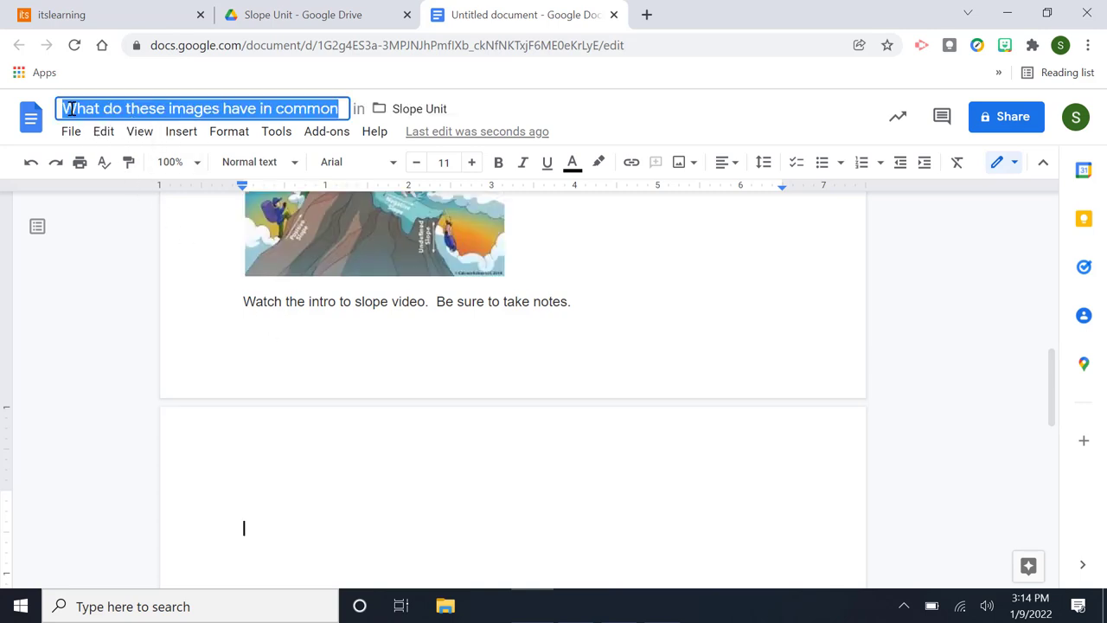
pyautogui.write('Int')
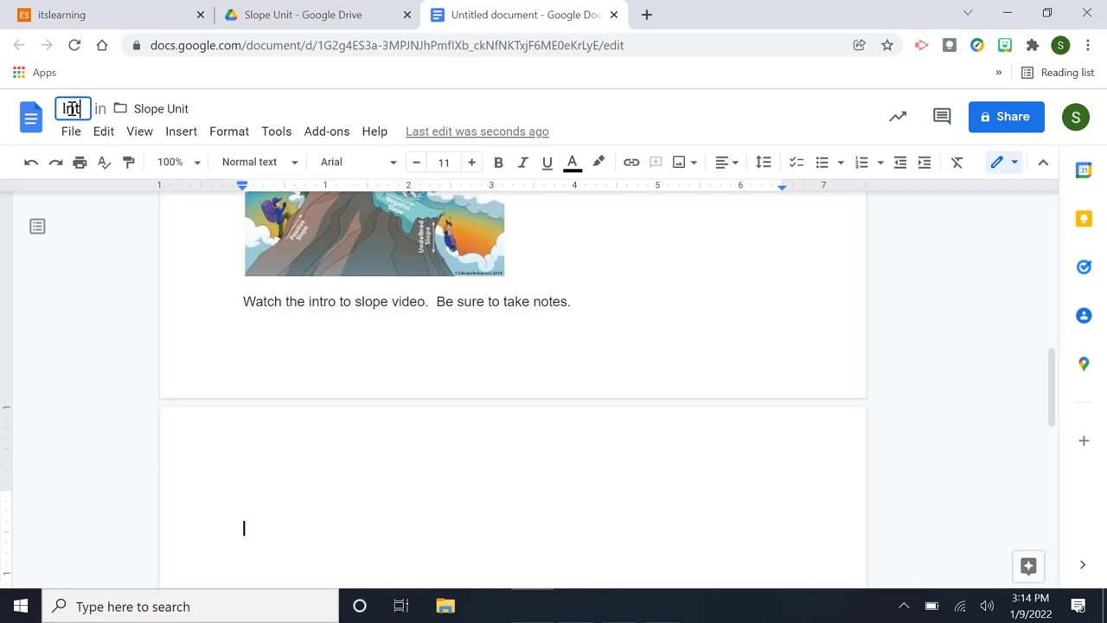
pyautogui.write('ro ')
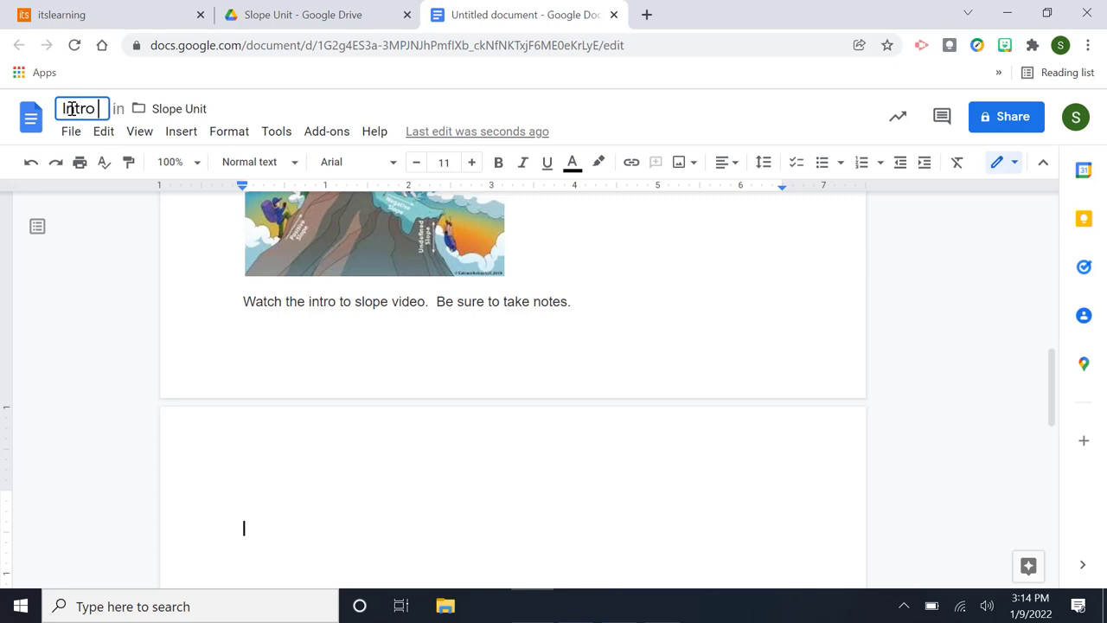
pyautogui.write('to S')
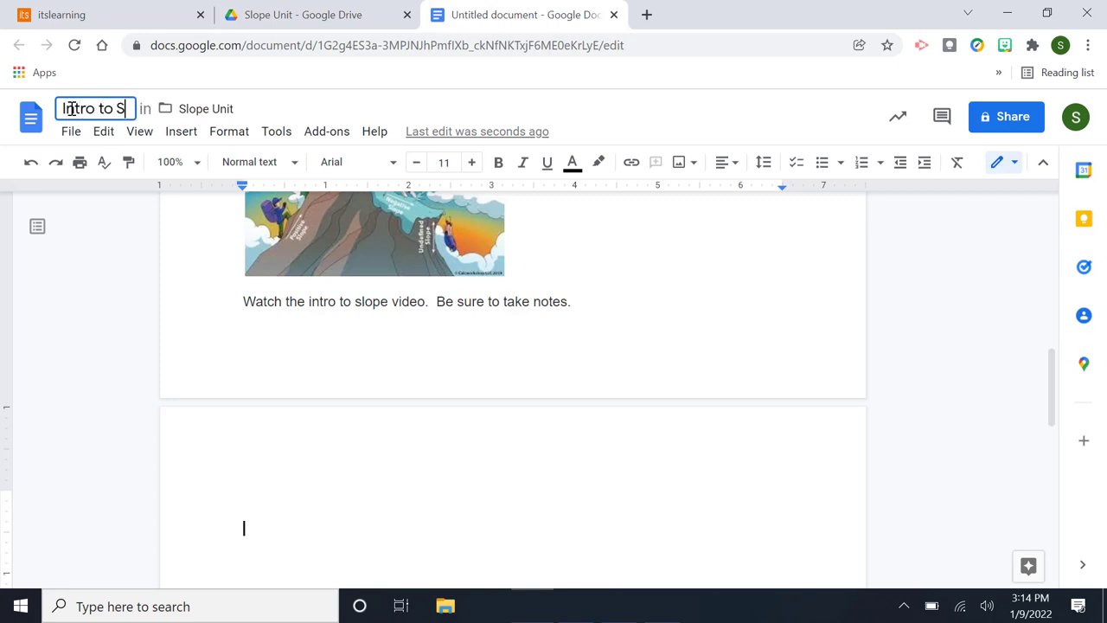
pyautogui.write('lope')
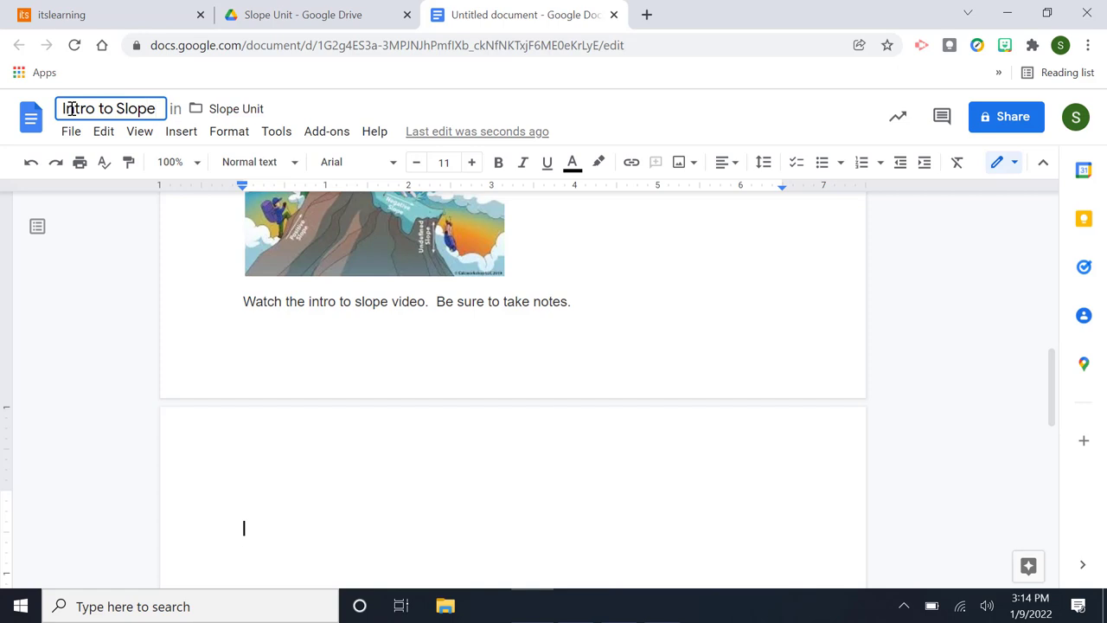
pyautogui.click(260, 338)
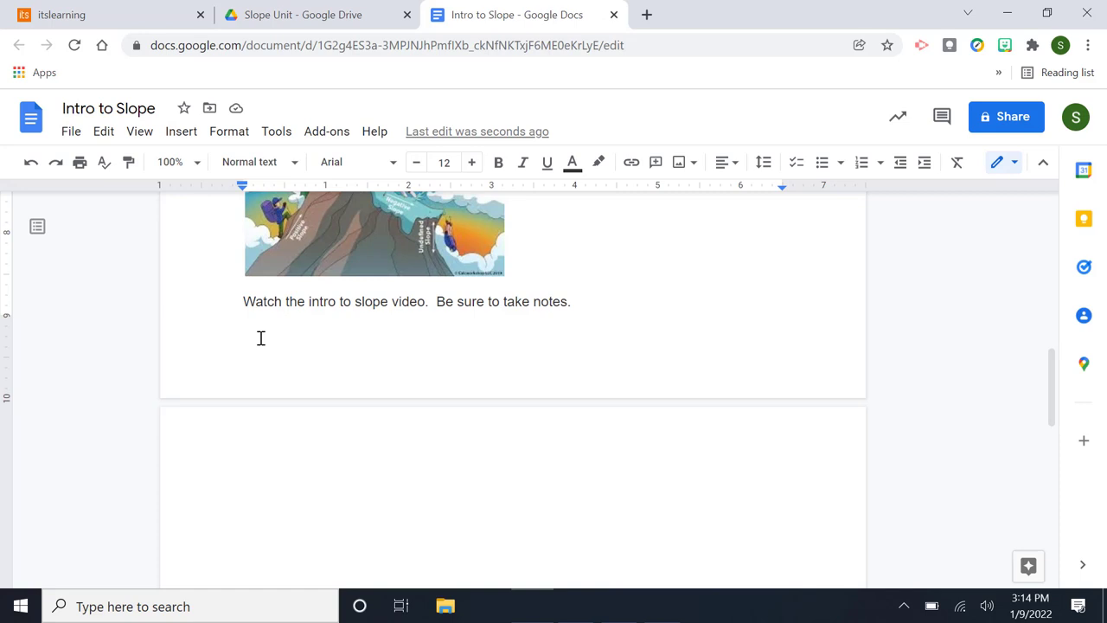
# Copy the embedded intro to slope YouTube video's URL from the itslearning note, then return to the document
pyautogui.click(120, 19)
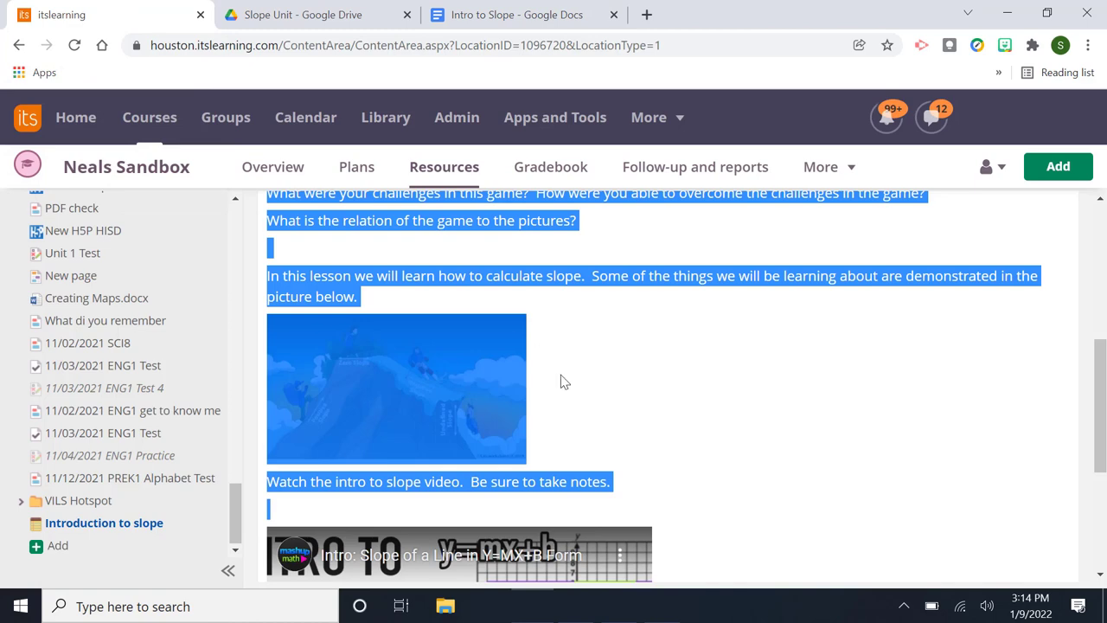
pyautogui.scroll(-2, 562, 380)
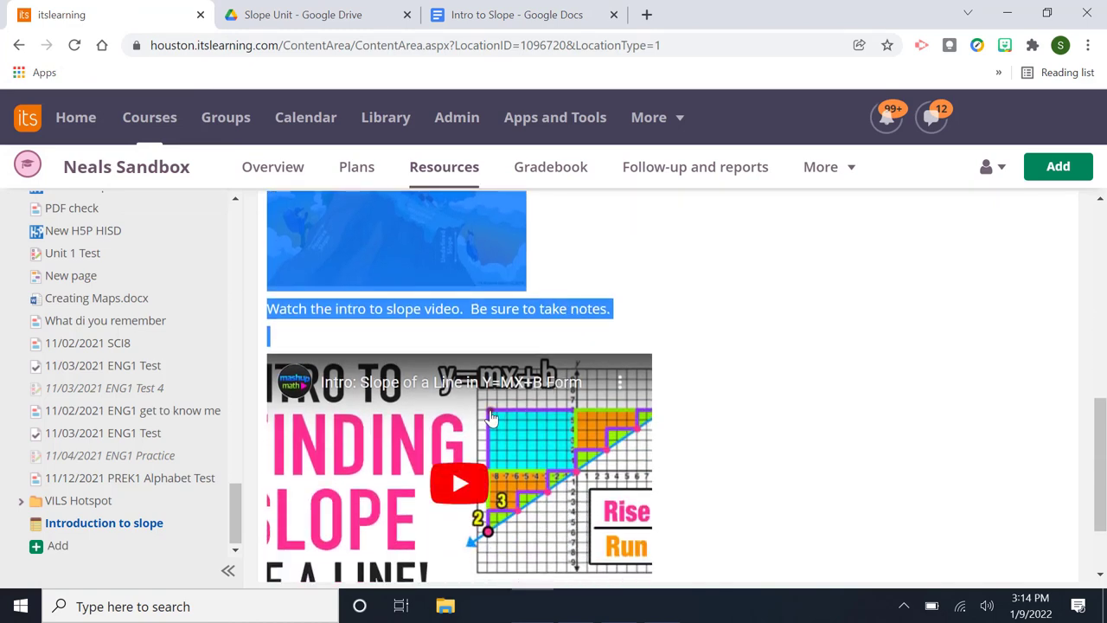
pyautogui.rightClick(491, 418)
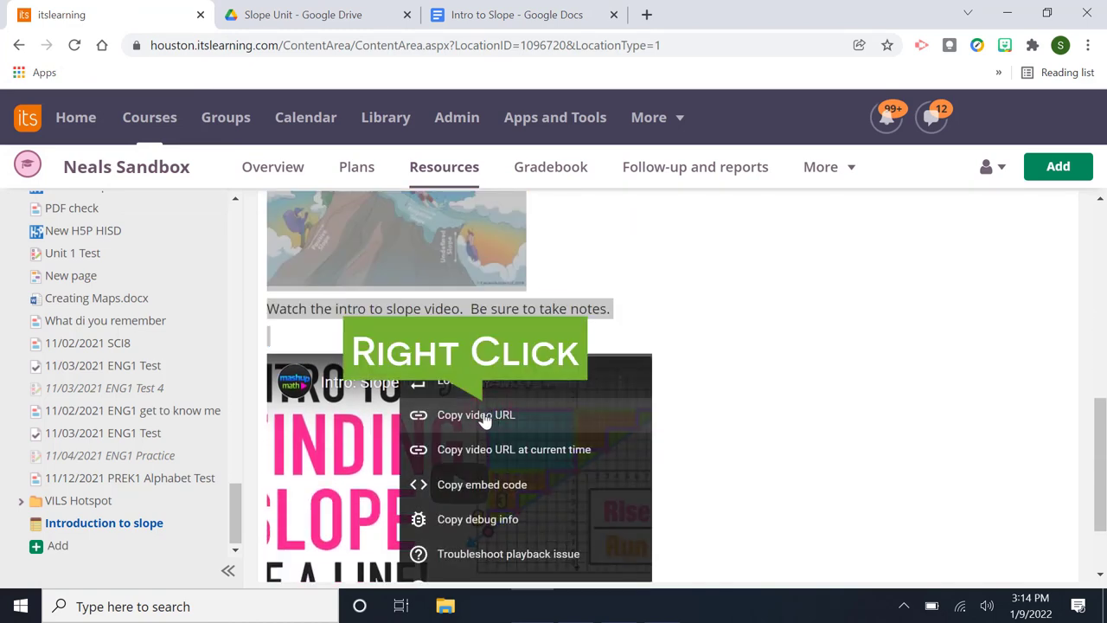
pyautogui.click(479, 416)
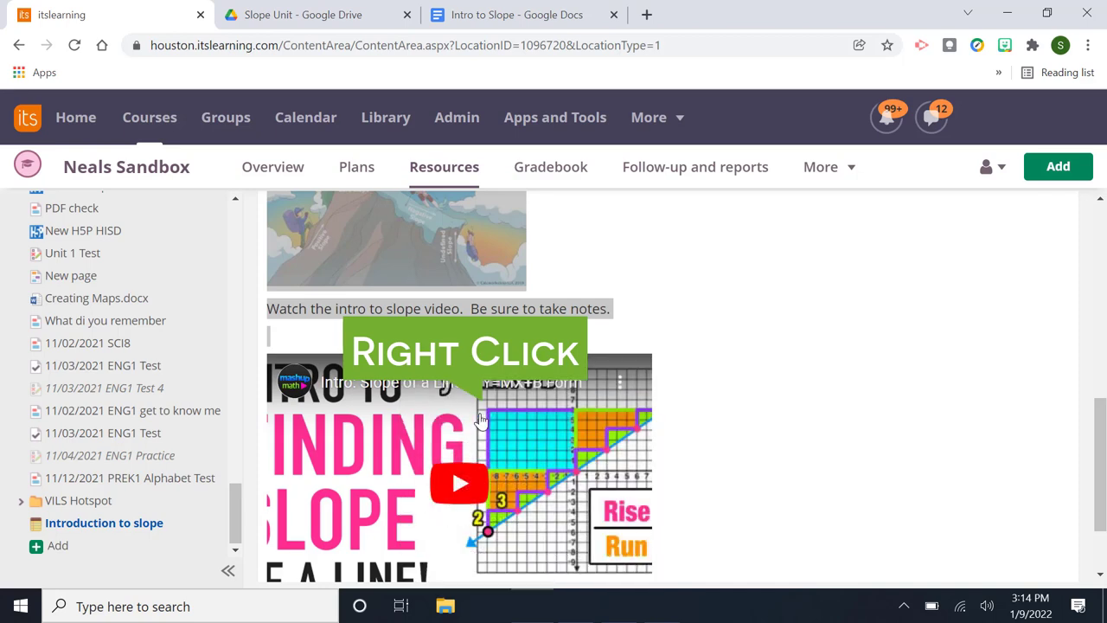
pyautogui.click(534, 17)
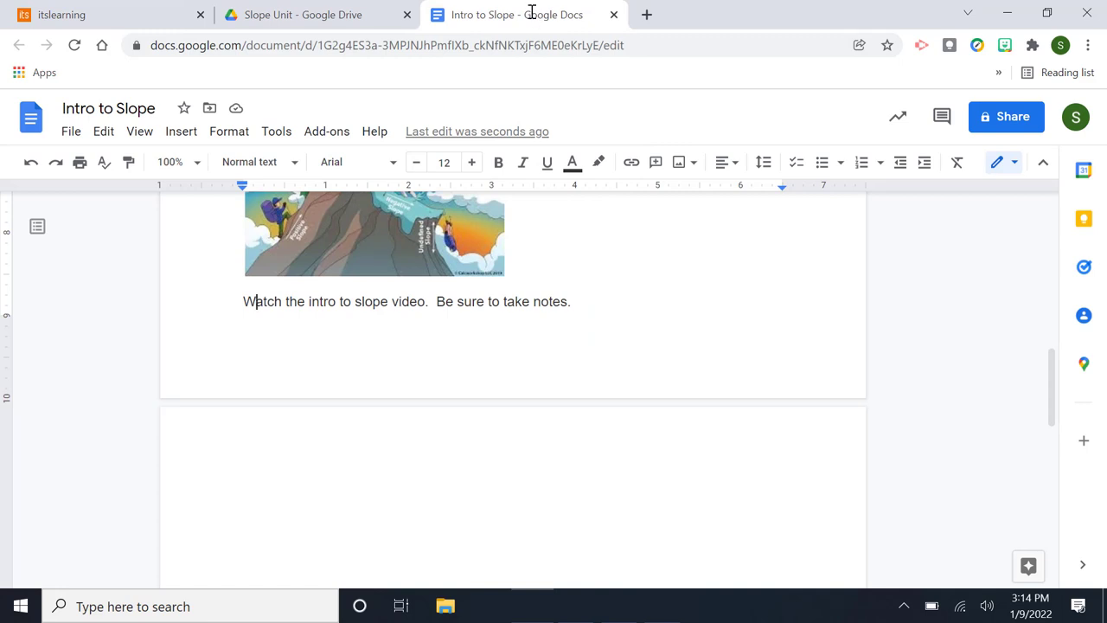
# Paste the video URL at the start of page 2, below the video instruction line
pyautogui.click(273, 445)
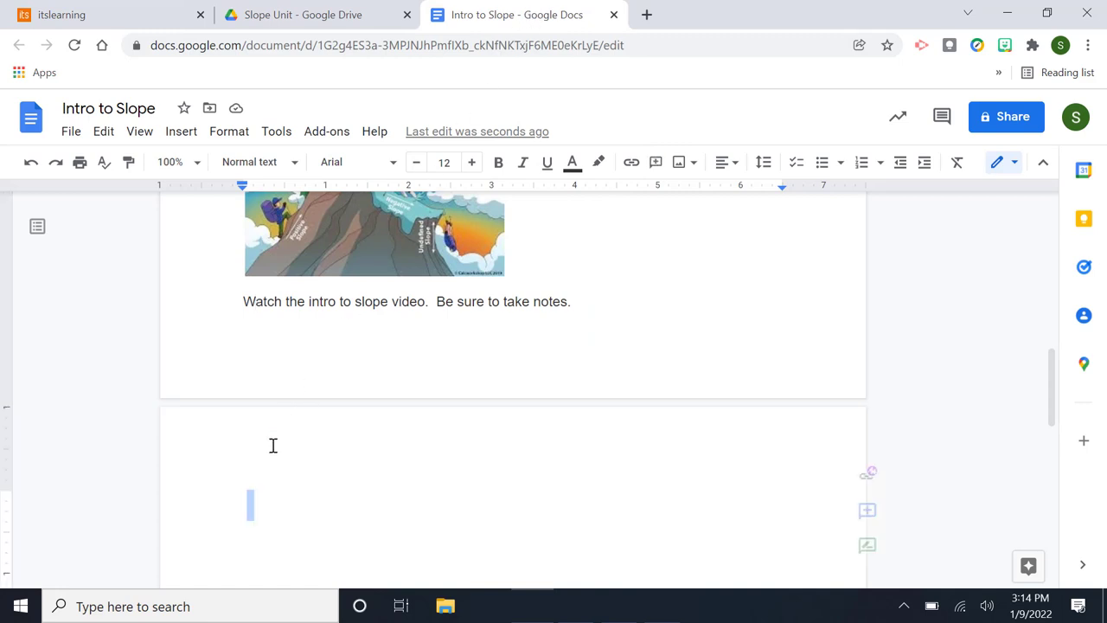
pyautogui.rightClick(322, 498)
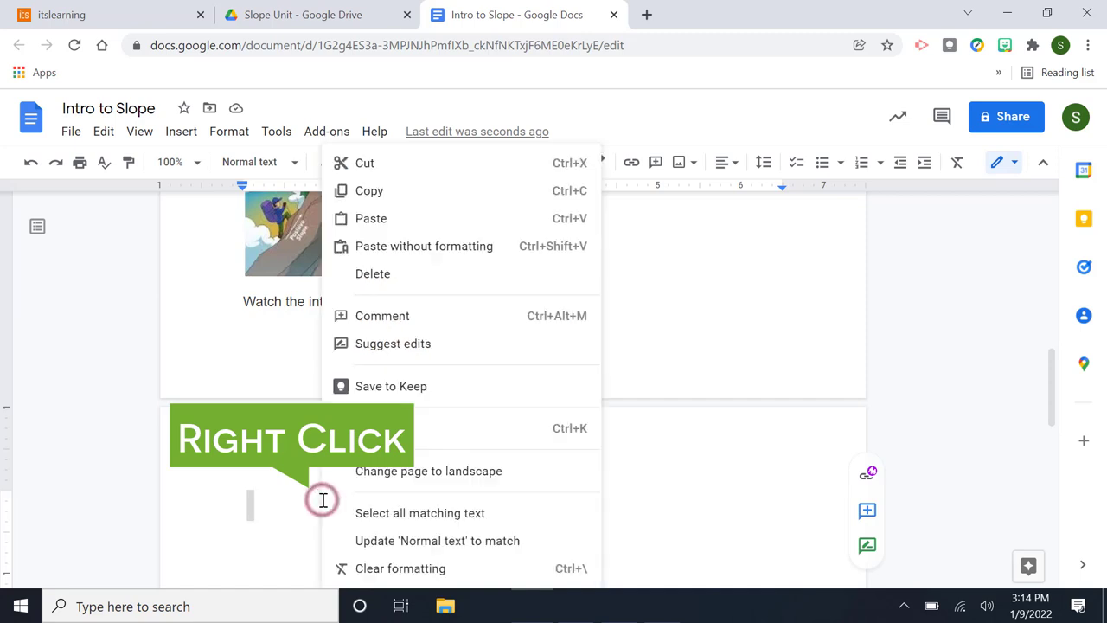
pyautogui.click(416, 223)
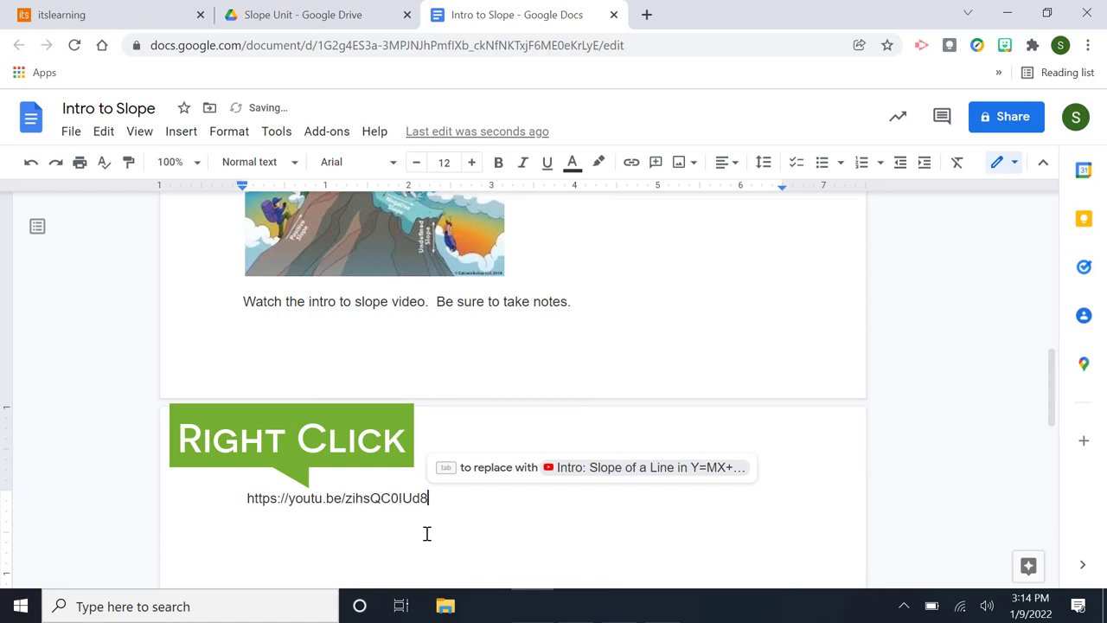
pyautogui.scroll(1, 426, 533)
pyautogui.scroll(1, 426, 534)
pyautogui.scroll(1, 426, 533)
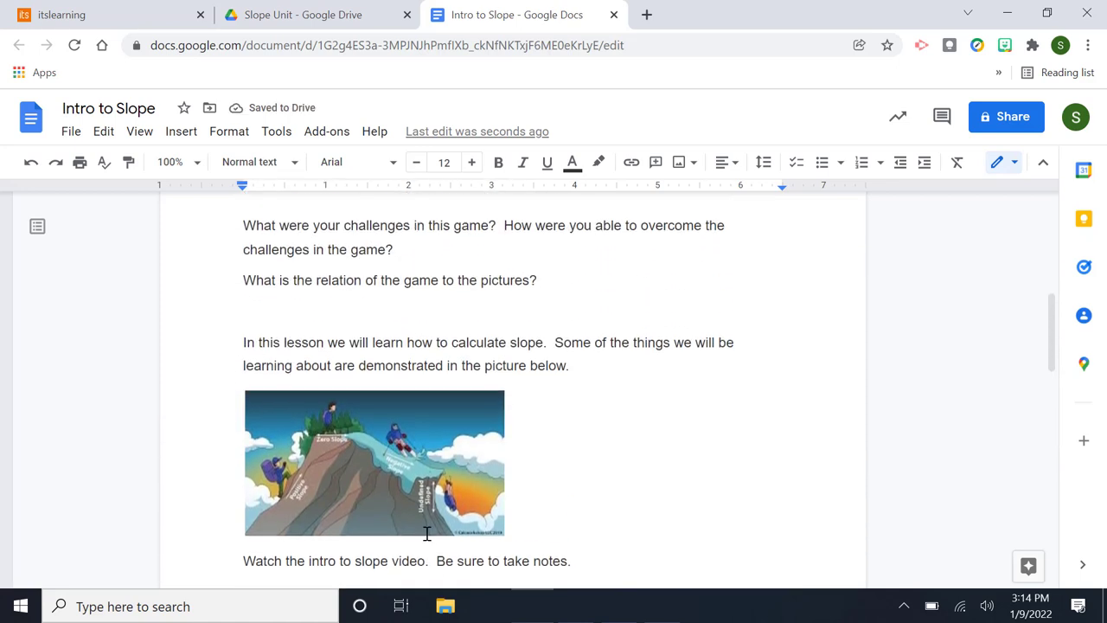
pyautogui.scroll(1, 426, 534)
pyautogui.scroll(1, 426, 534)
pyautogui.scroll(1, 426, 534)
pyautogui.scroll(2, 426, 534)
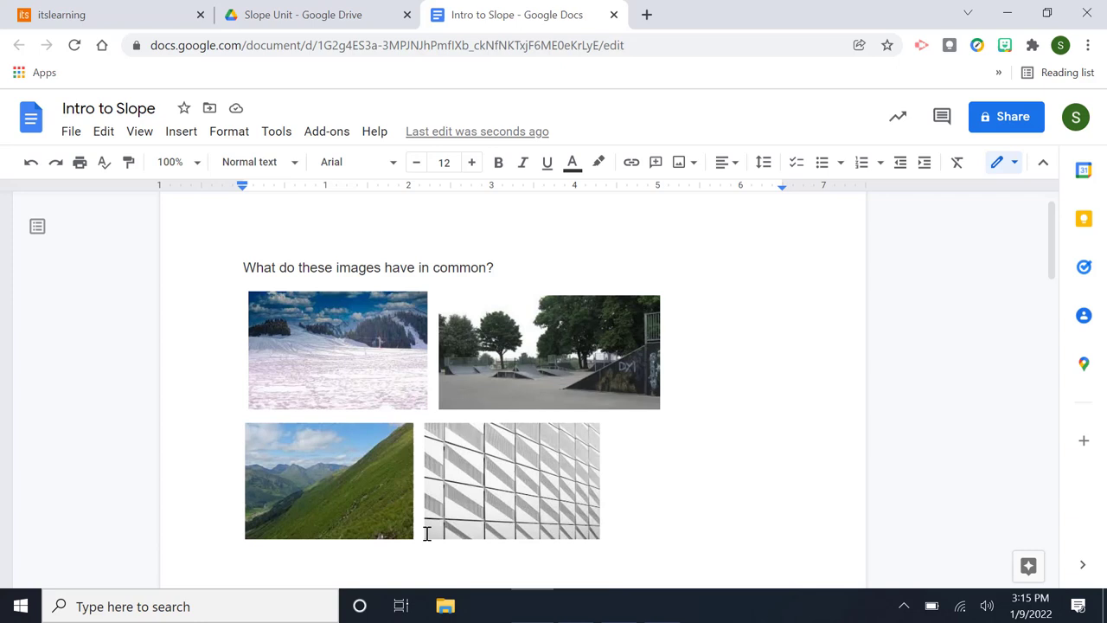
pyautogui.scroll(1, 426, 534)
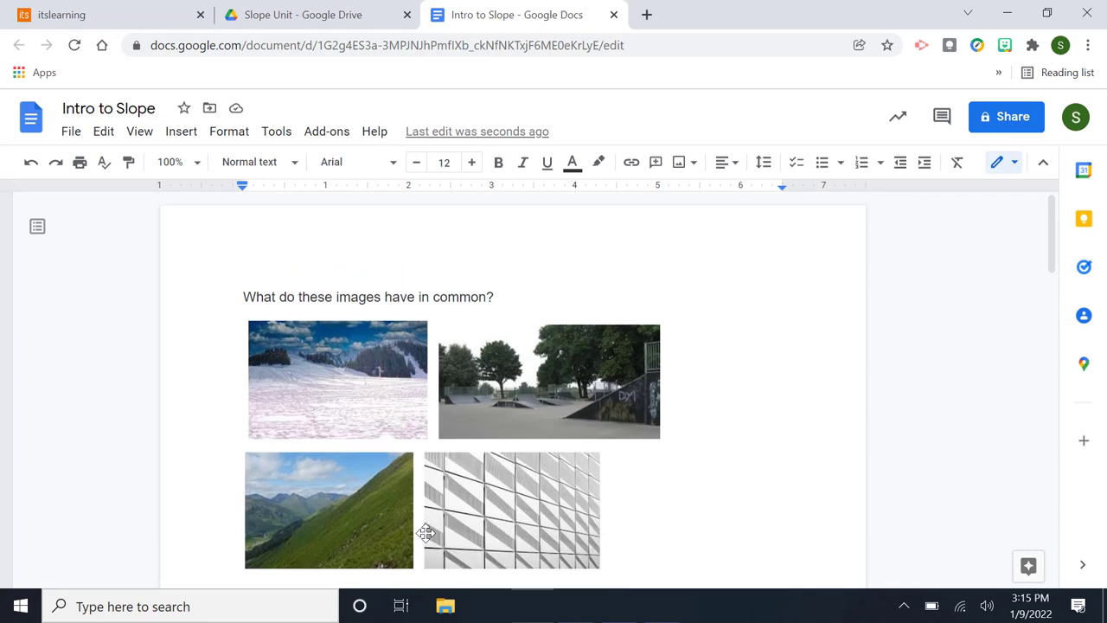
# Save the snowy hillside picture to Google Keep
pyautogui.click(326, 378)
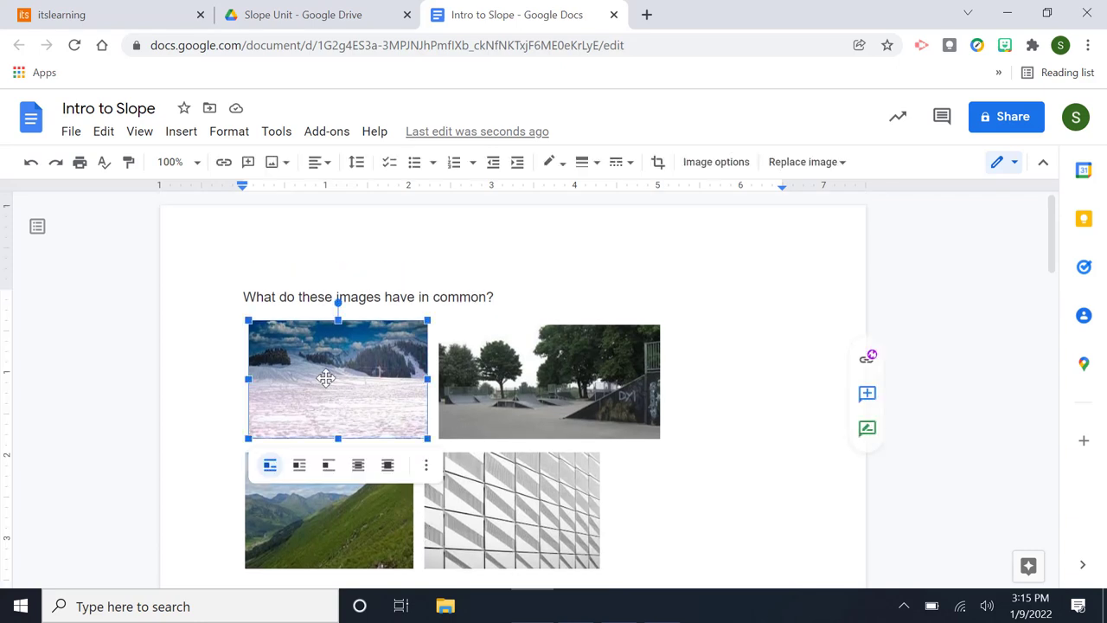
pyautogui.rightClick(326, 378)
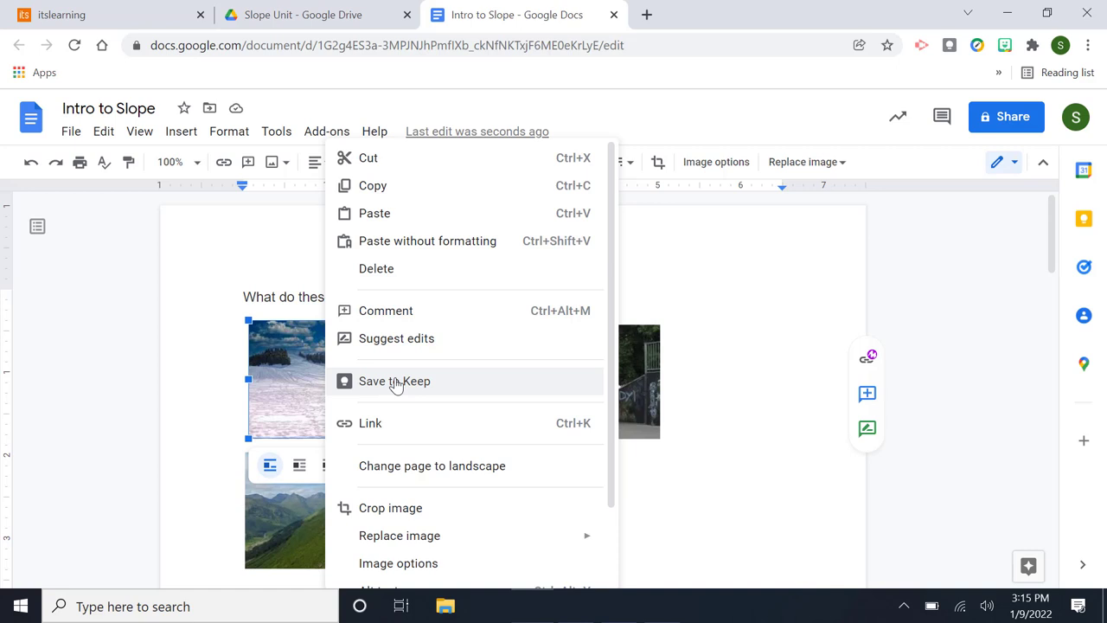
pyautogui.click(395, 382)
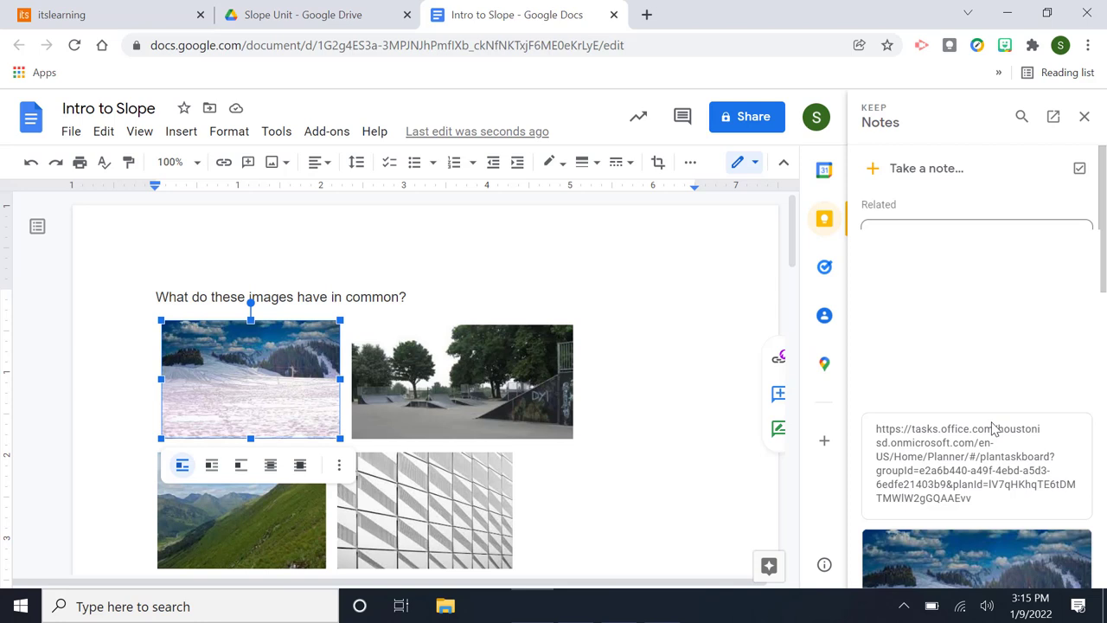
# Bring up the Save image as dialog for the picture in the Keep panel
pyautogui.scroll(-1, 994, 429)
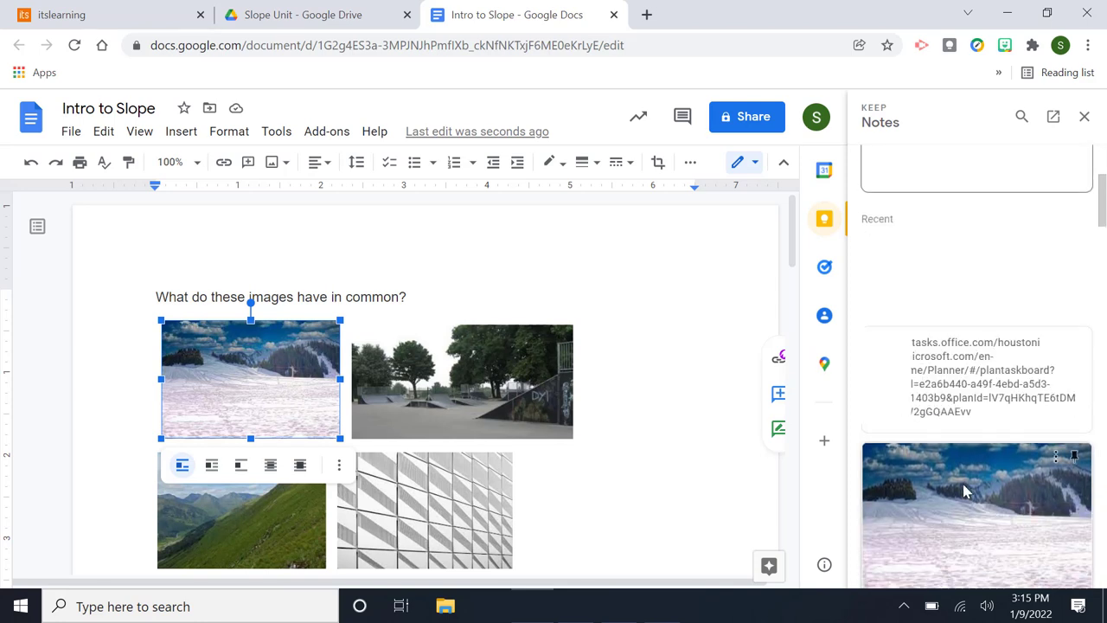
pyautogui.rightClick(966, 490)
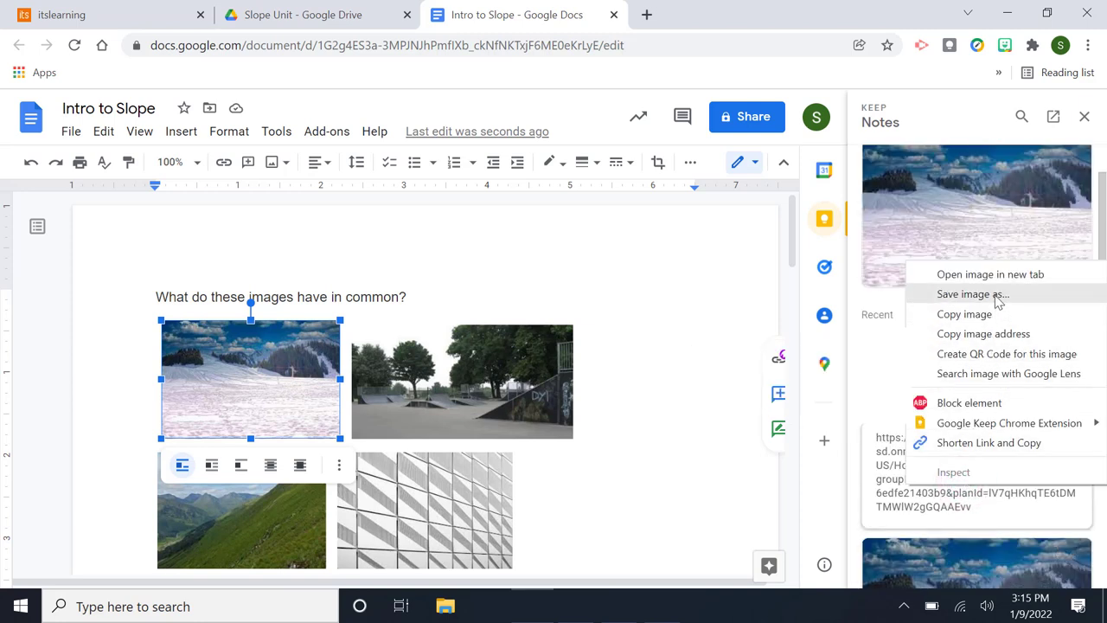
pyautogui.click(999, 298)
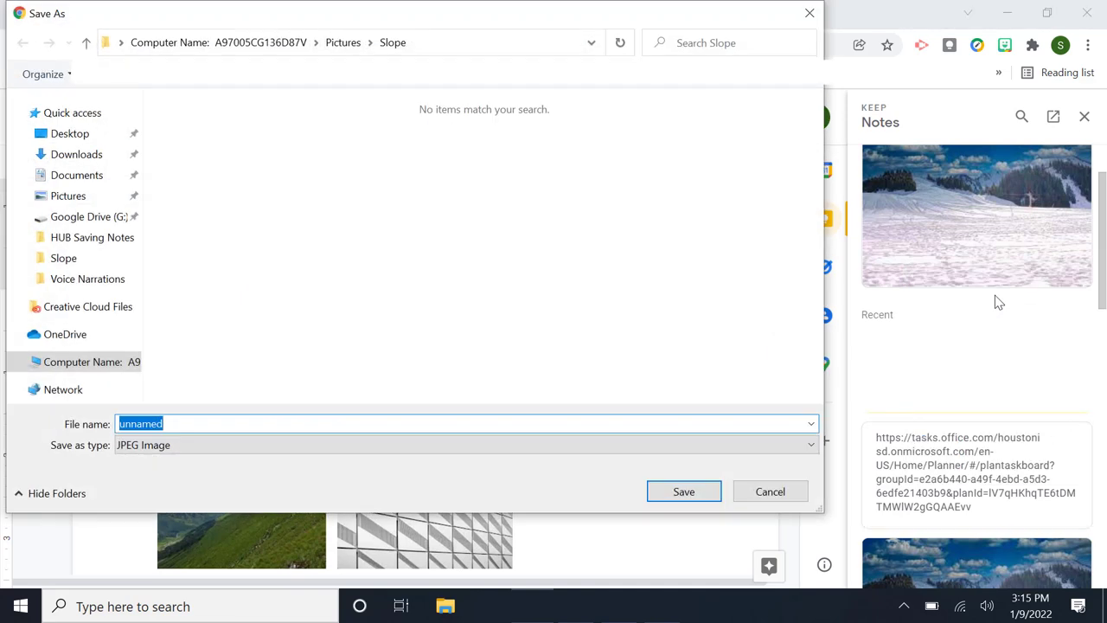
pyautogui.moveTo(65, 334)
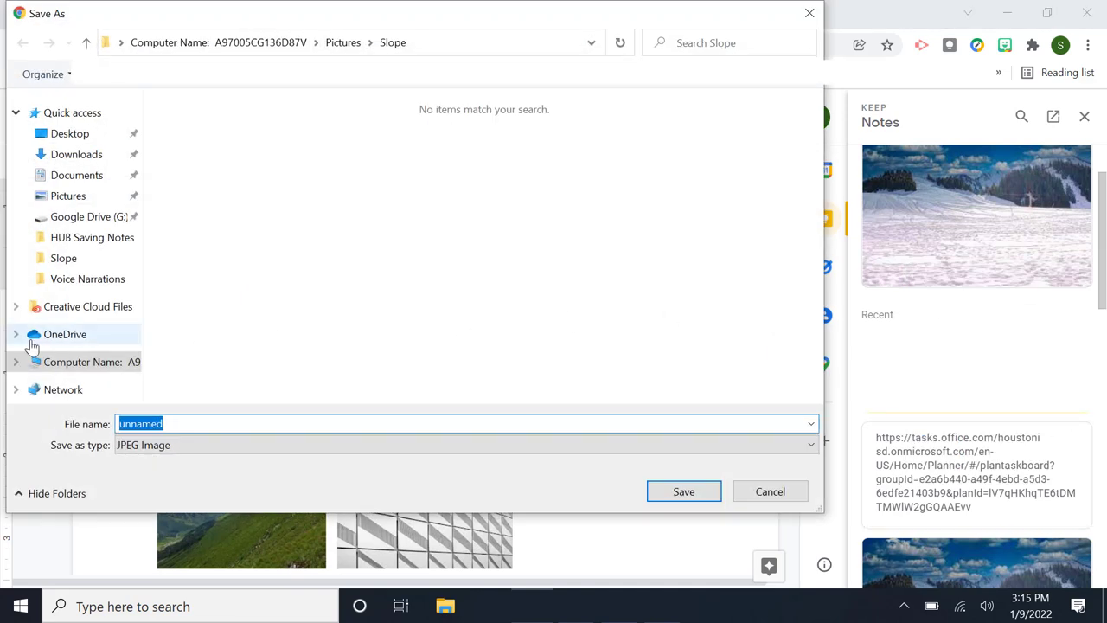
# Save the picture as 'Intro Slope 1' in the Pictures > Slope folder
pyautogui.click(69, 199)
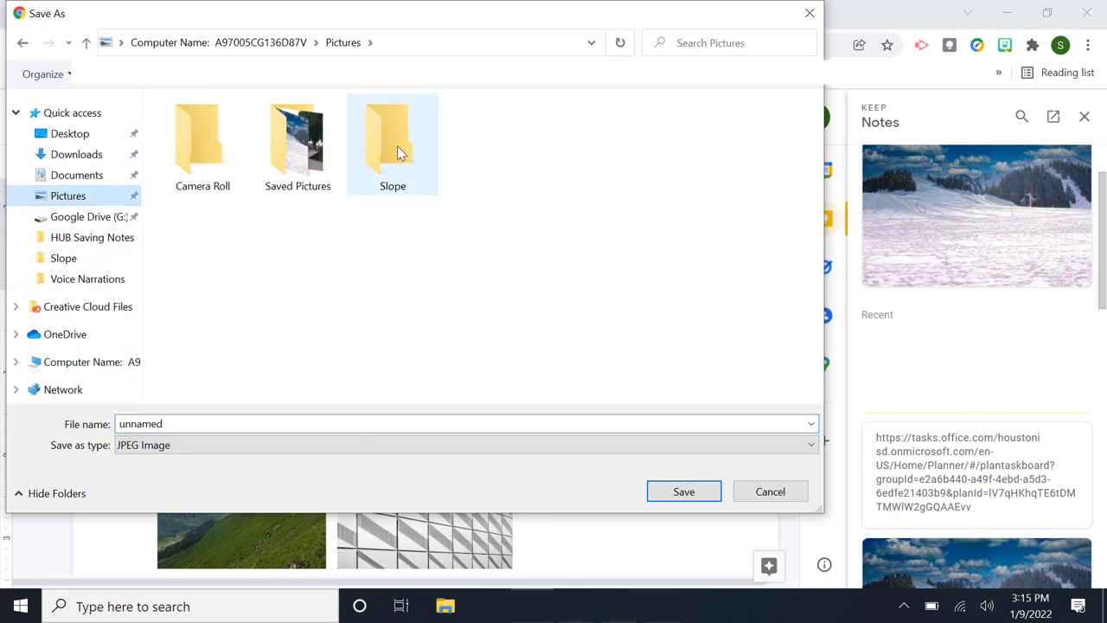
pyautogui.click(398, 153)
pyautogui.doubleClick(395, 155)
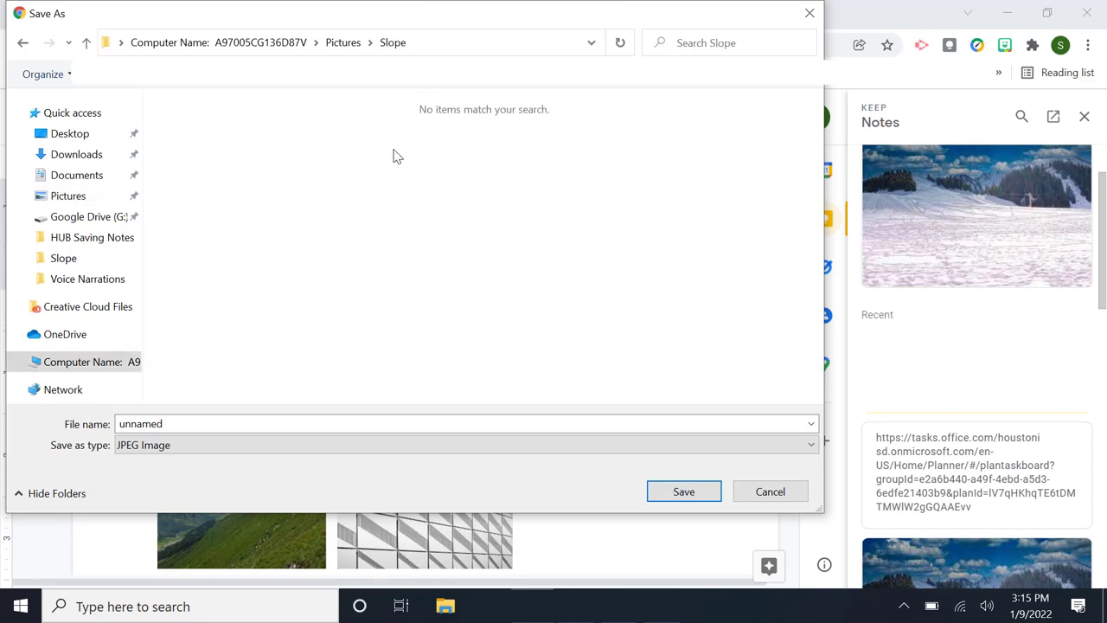
pyautogui.doubleClick(202, 421)
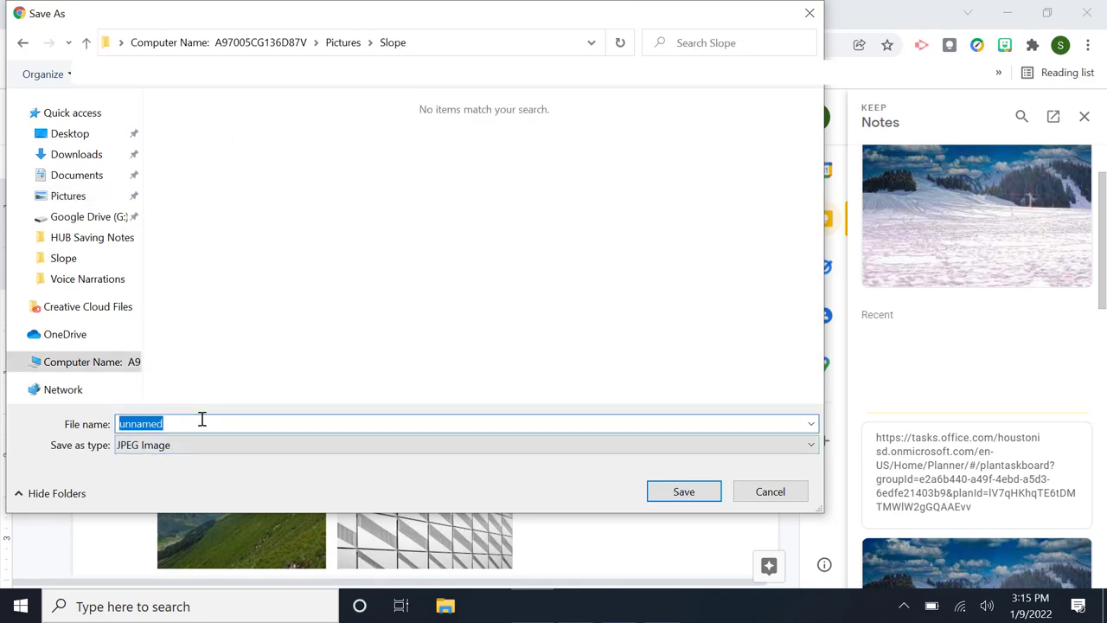
pyautogui.write('Intr')
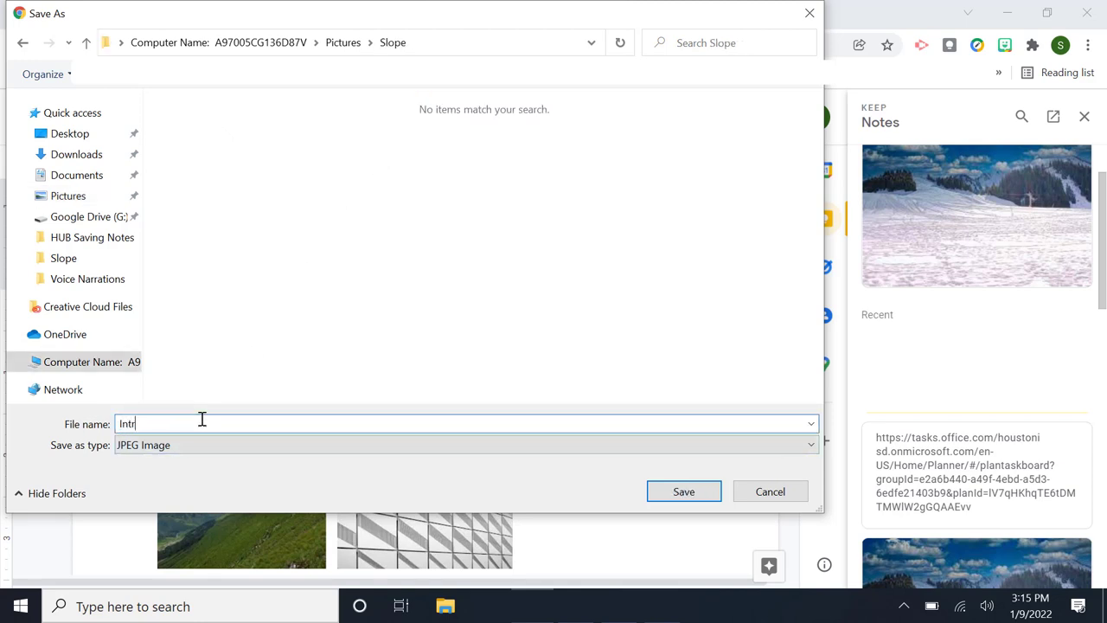
pyautogui.write('o ')
pyautogui.write('Slope')
pyautogui.write(' 1')
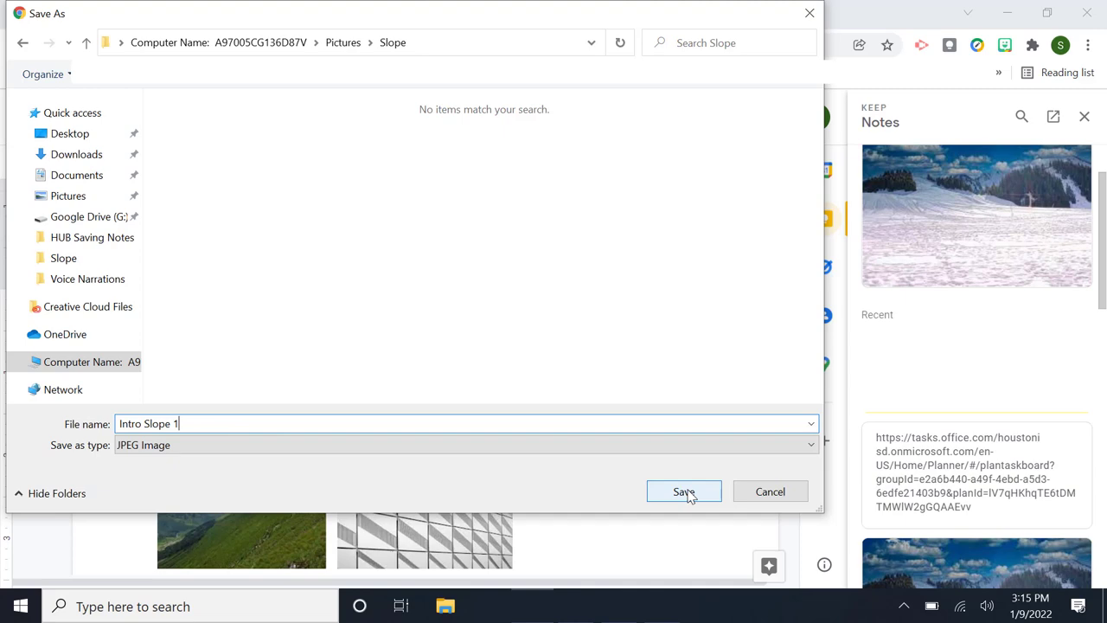
pyautogui.click(687, 491)
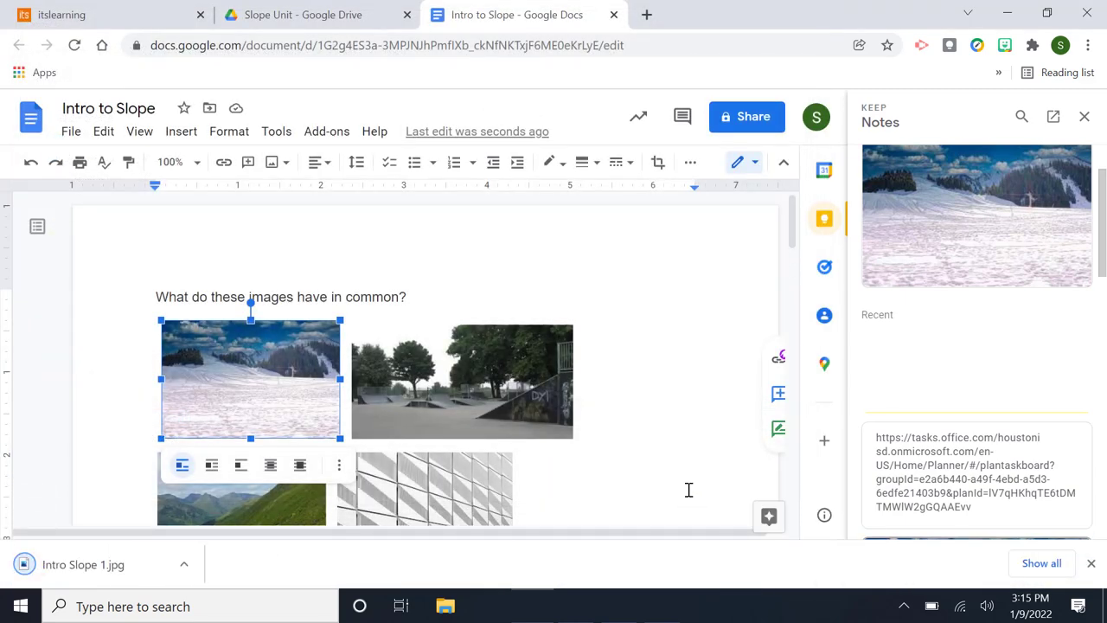